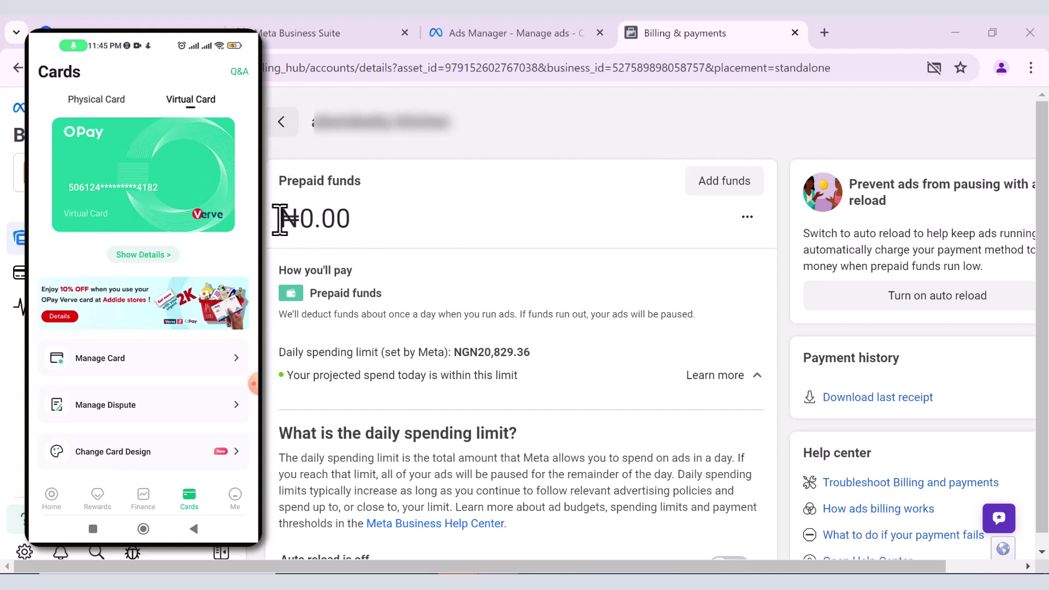
Step: Highlight the ₦0.00 prepaid balance on the Billing & payments page
drag(281, 219, 363, 238)
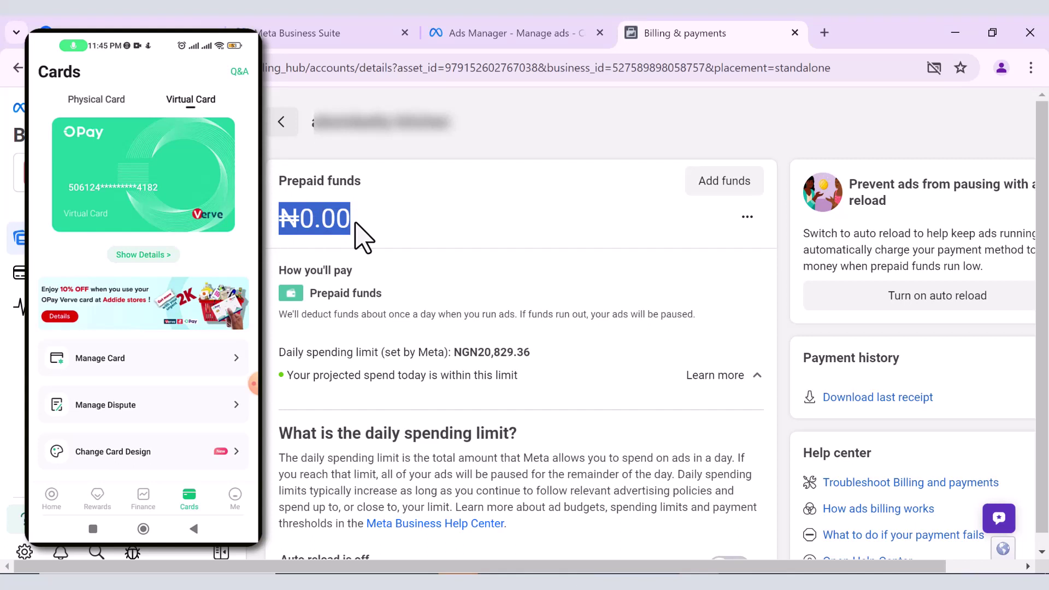
click(197, 393)
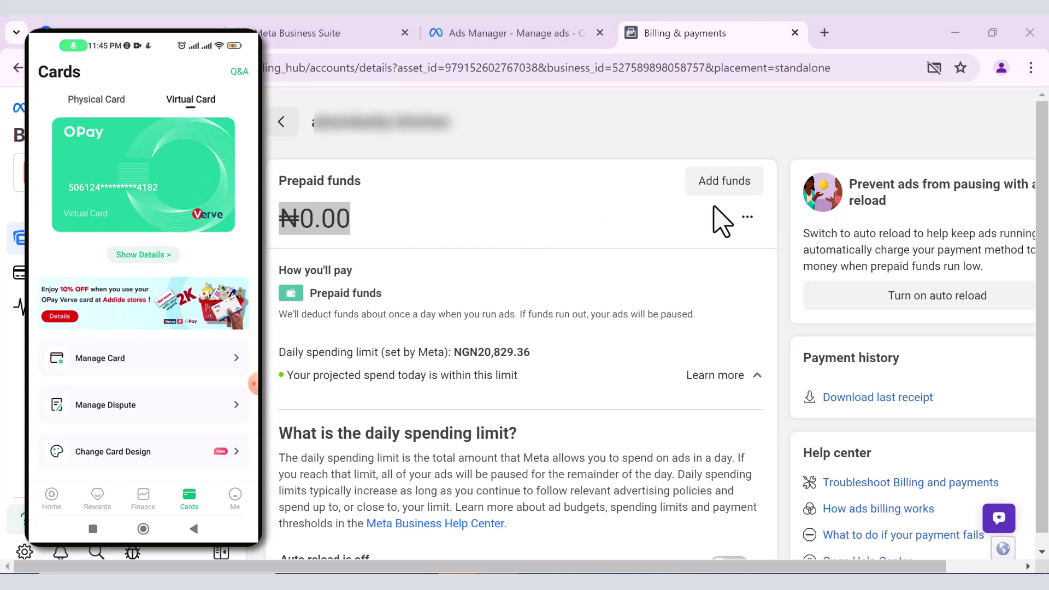
click(359, 221)
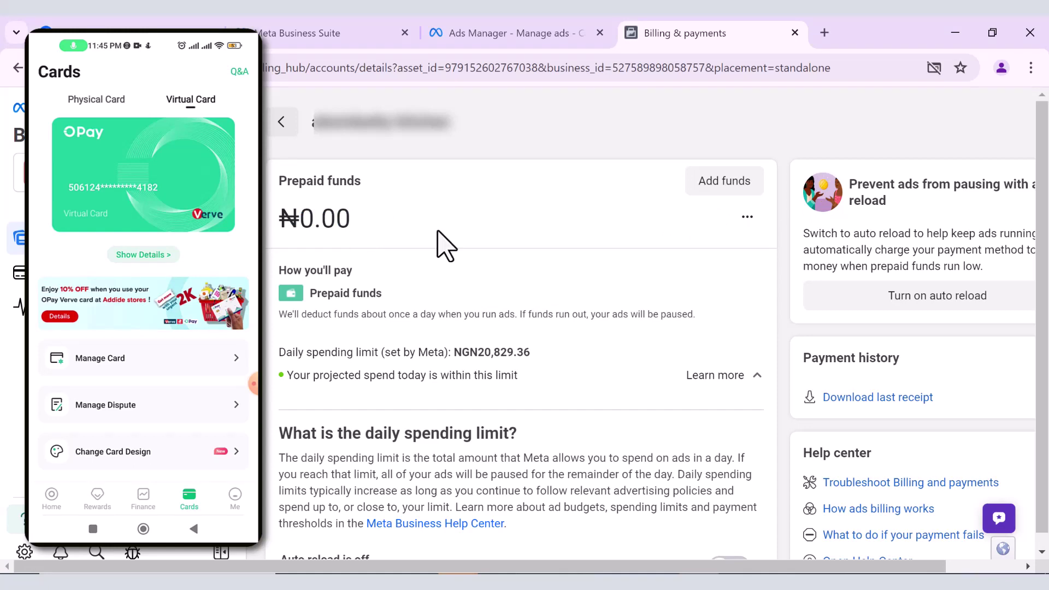
Step: Start adding funds and change the amount to 1,500.00
click(706, 184)
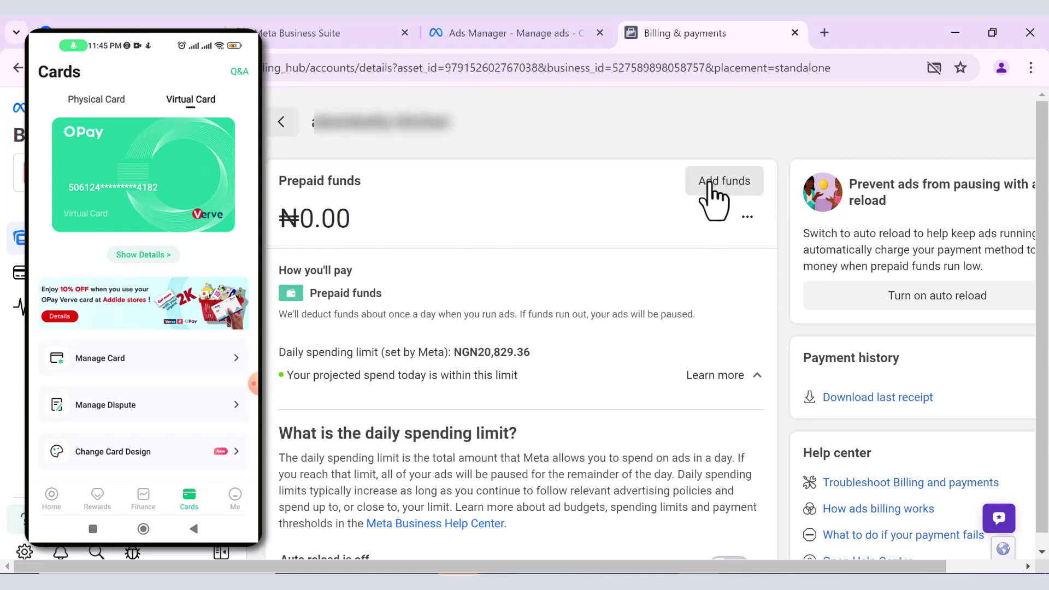
scroll(579, 291, down, 1)
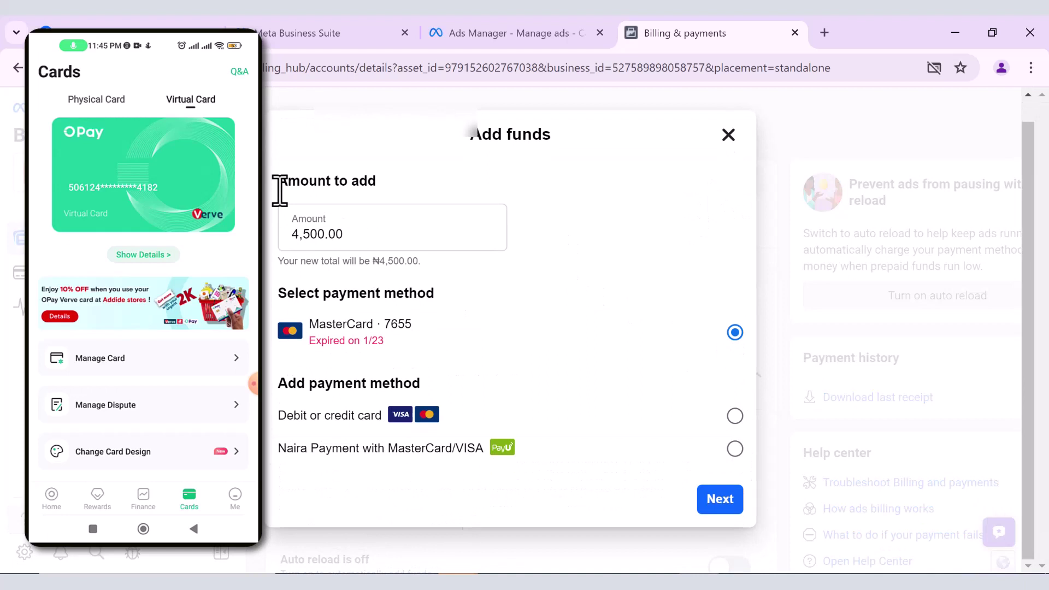
click(335, 234)
drag(299, 236, 281, 237)
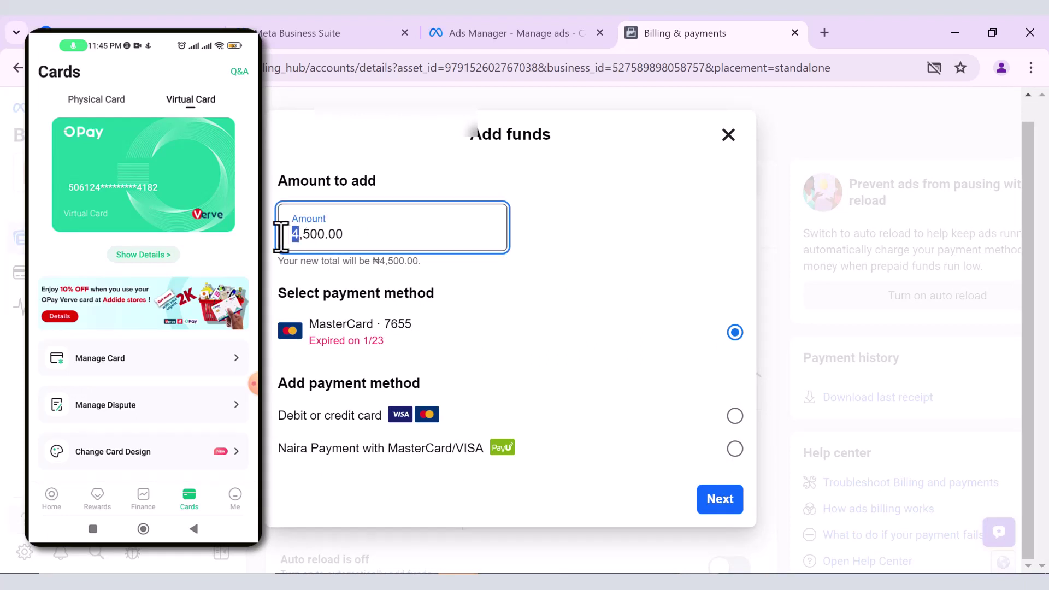
key(BackSpace)
text(1)
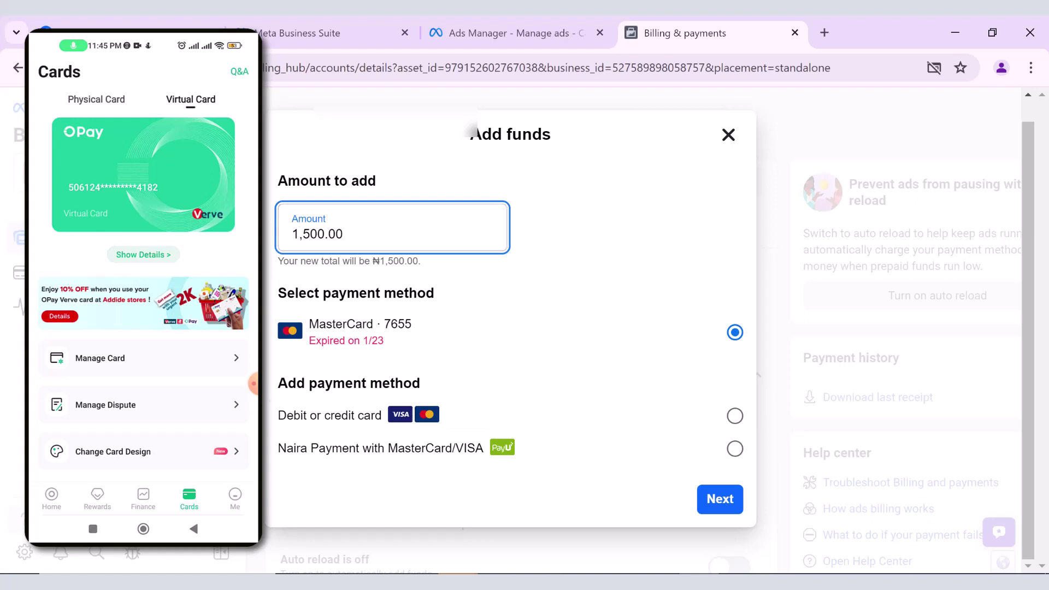
Step: Choose Naira Payment with MasterCard/VISA and open its PayU page in a new tab
click(733, 450)
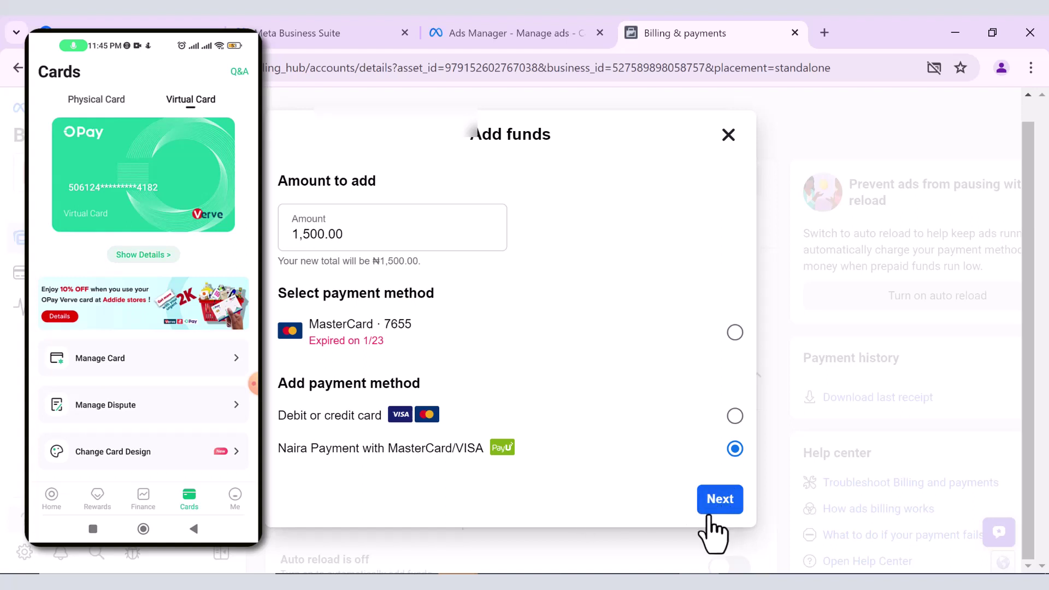
click(726, 505)
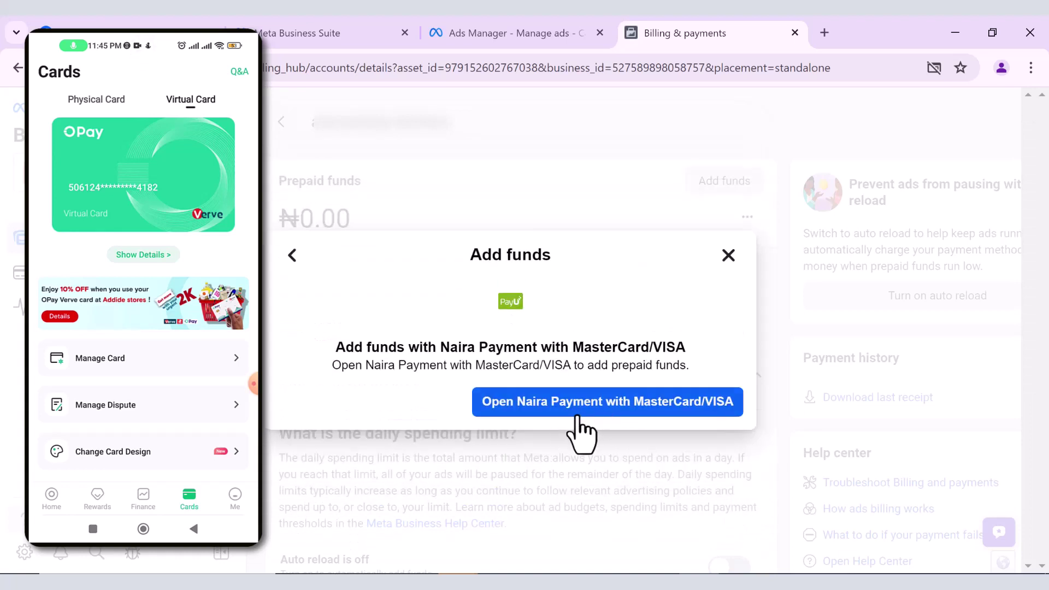
click(633, 402)
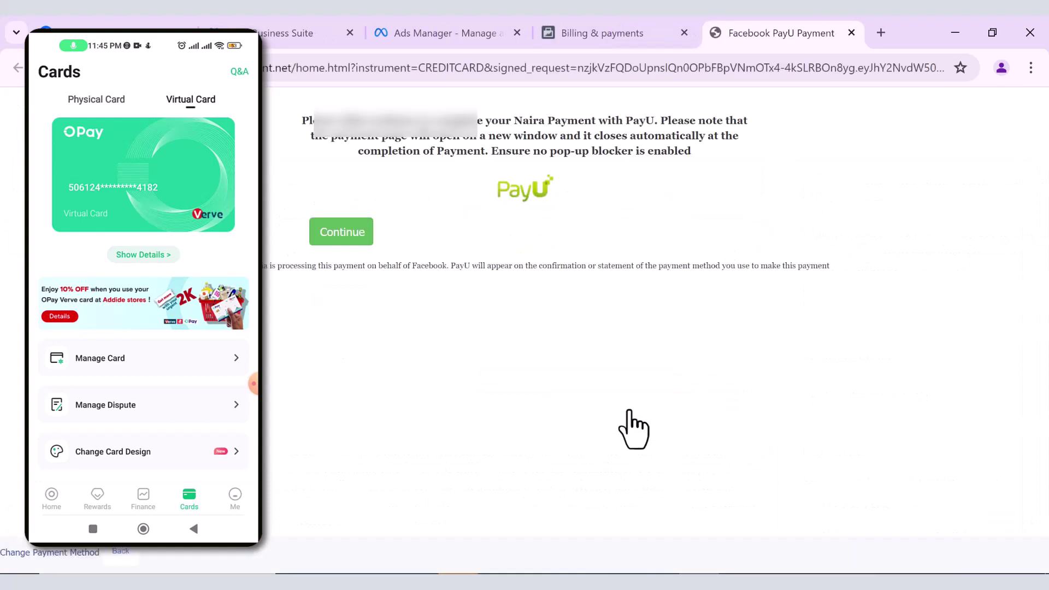
Step: Continue to PayU's card payment window for the NGN1500.00 Facebook Ads charge
click(338, 236)
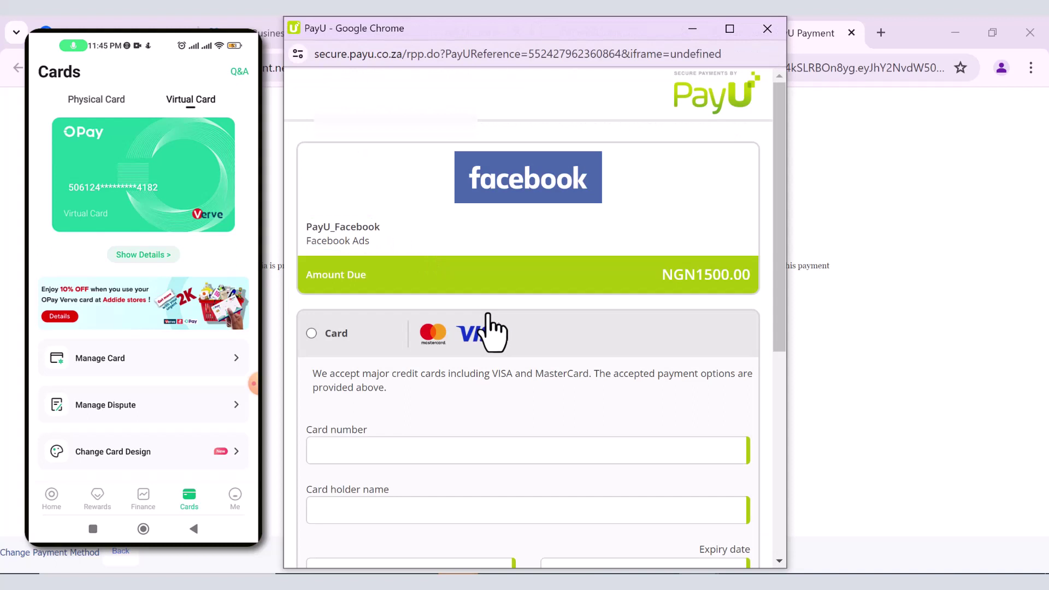
scroll(484, 326, down, 2)
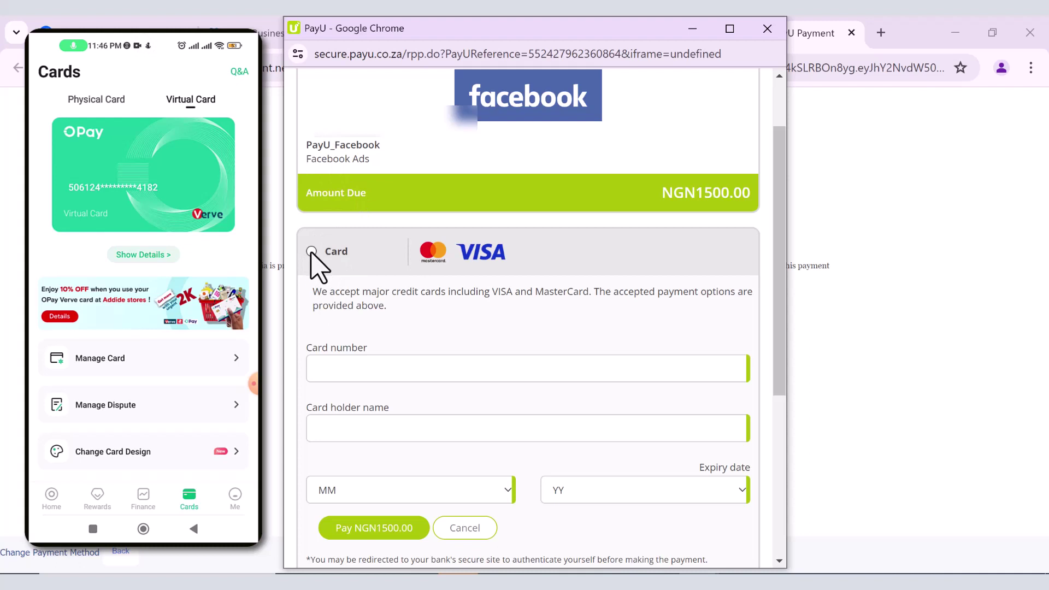
scroll(332, 282, down, 1)
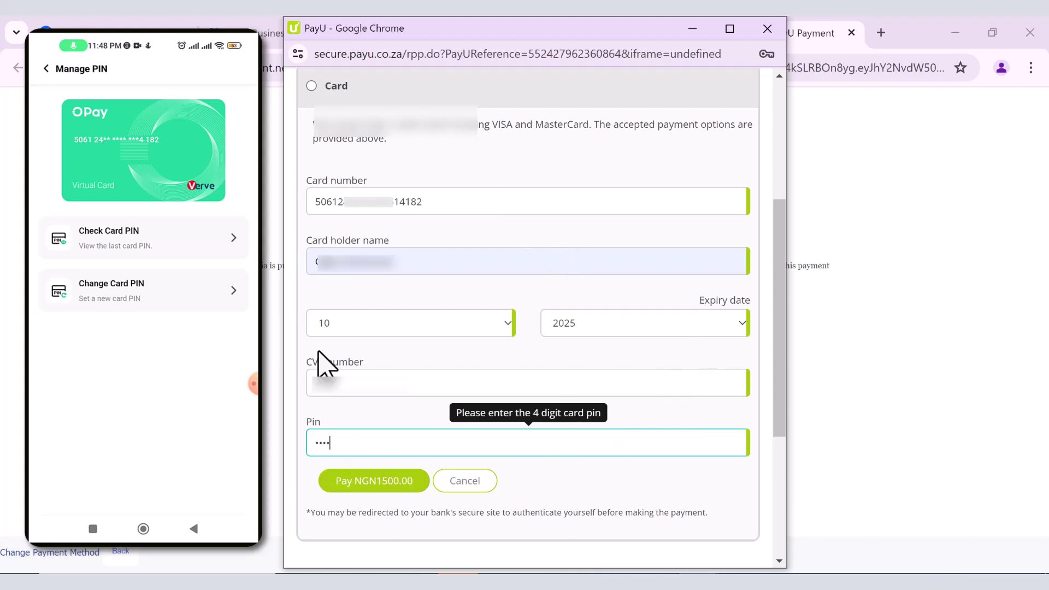
Step: Submit the NGN1500.00 payment, decline saving the card, and highlight the accepted-cards note
click(369, 482)
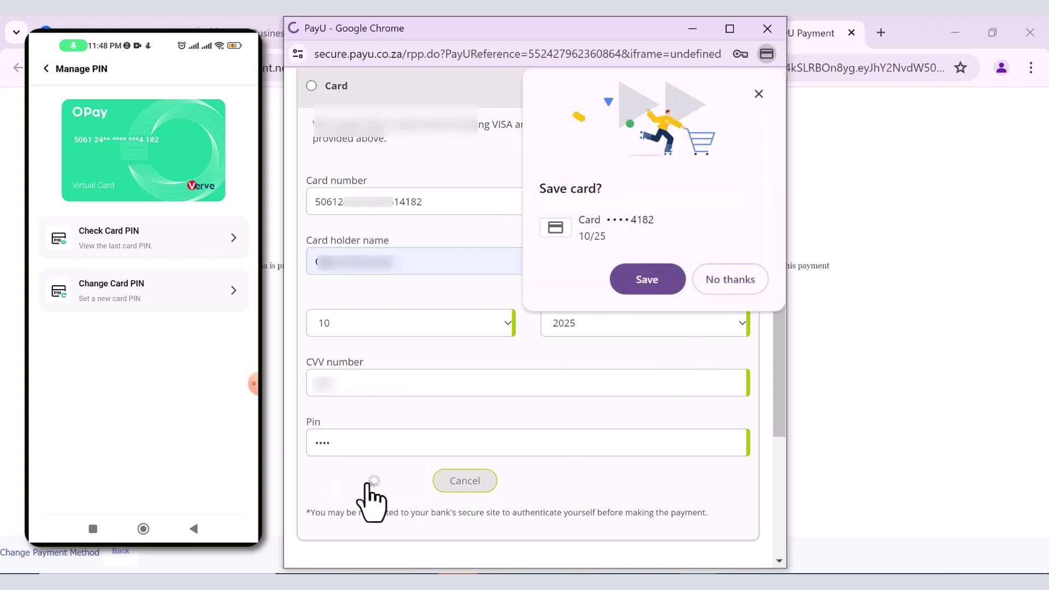
click(730, 279)
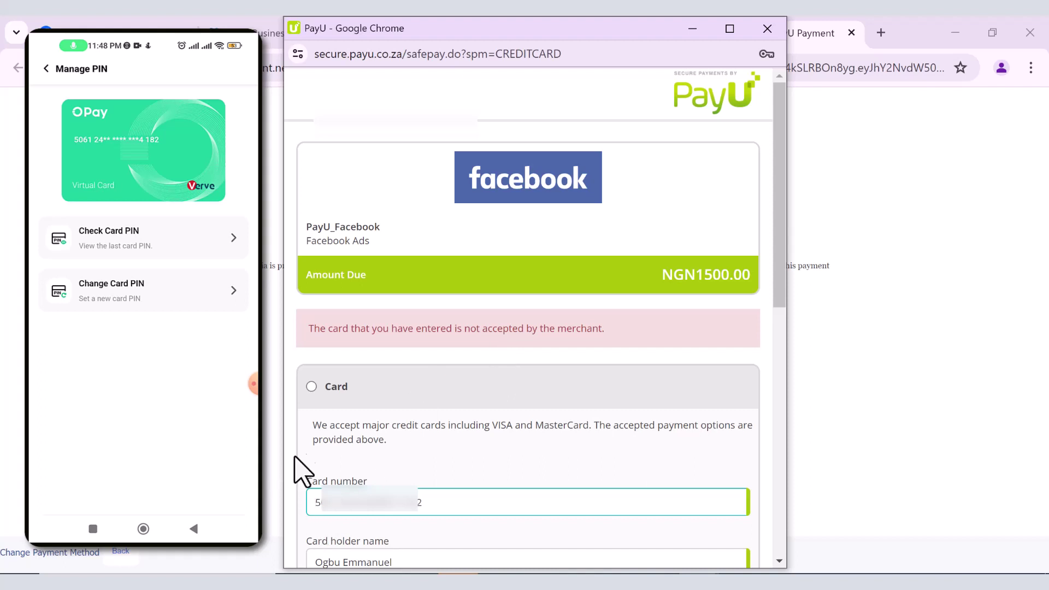
mouse_move(316, 426)
mouse_down()
mouse_move(566, 425)
mouse_move(714, 445)
mouse_up()
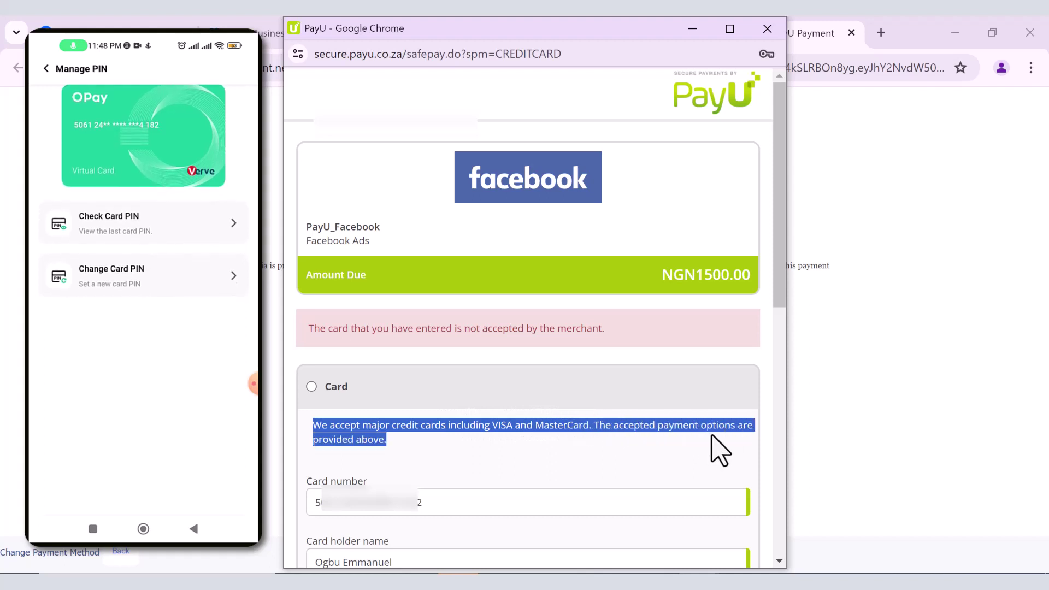